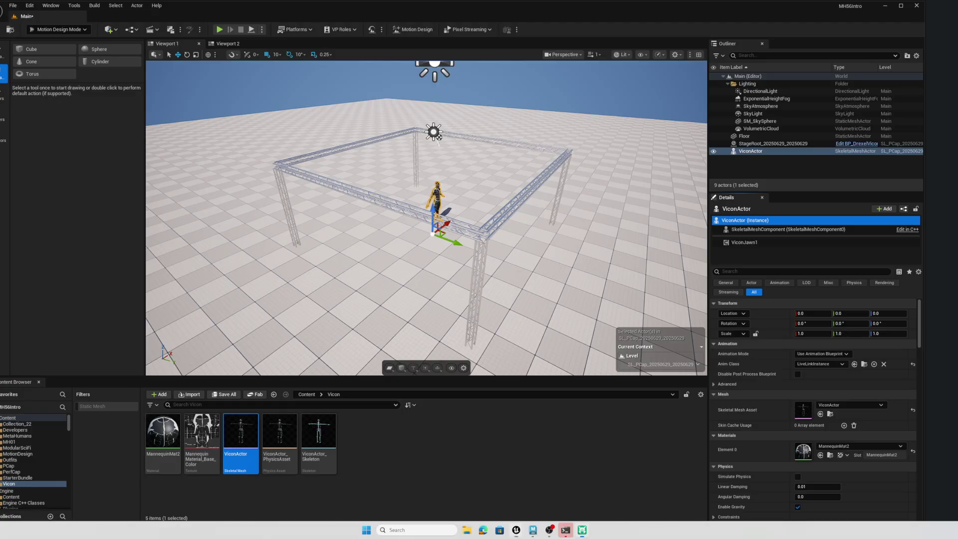
- Drag the Shogun Post window in from the left screen edge over the Unreal editor
left_click_drag(0, 111, 157, 105)
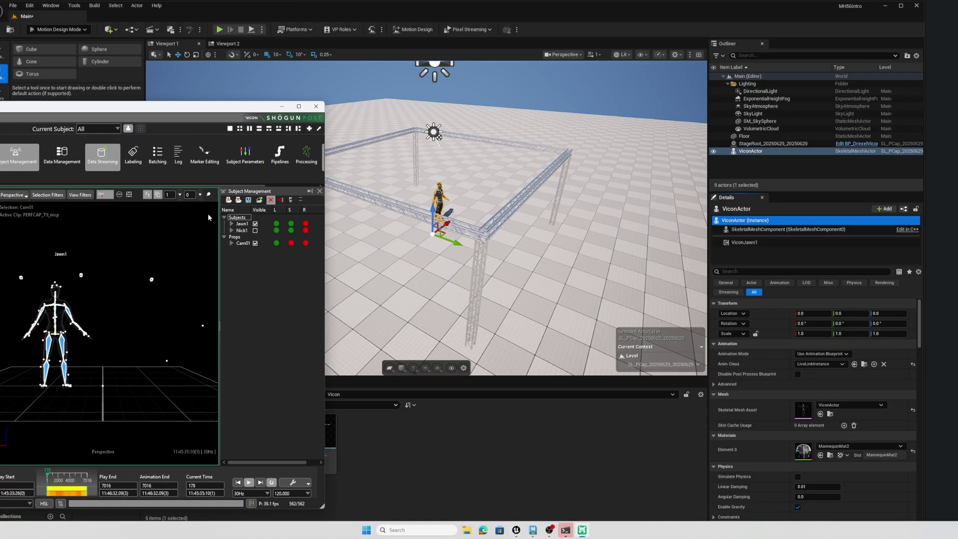
- Push the Shogun Post window mostly off-screen to uncover Unreal's viewport and Content Browser
left_click_drag(67, 108, 163, 104)
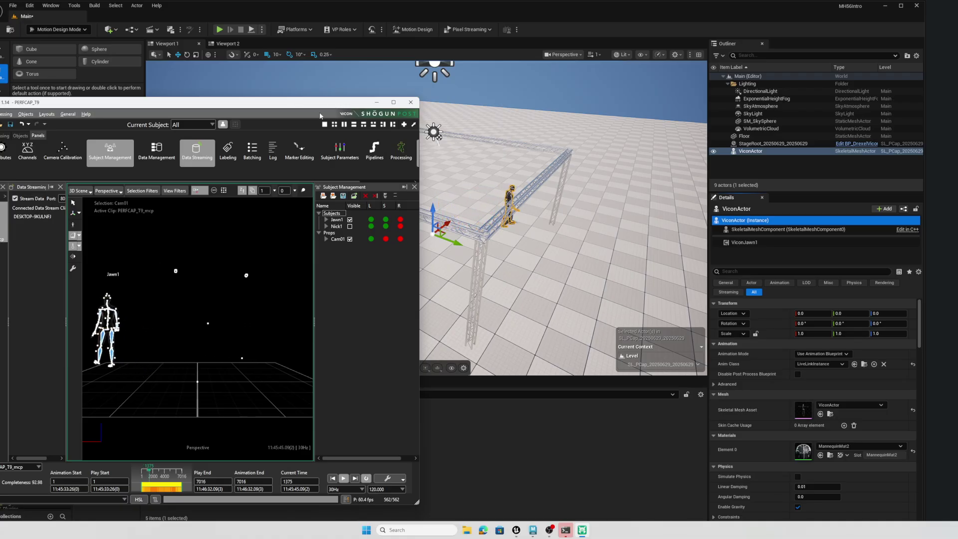
left_click_drag(320, 116, 0, 80)
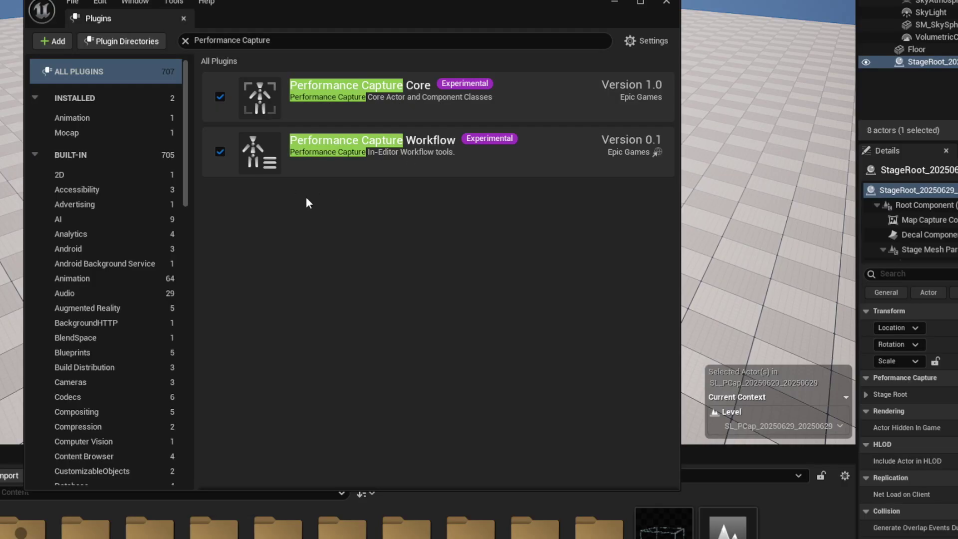
left_click_drag(276, 40, 180, 40)
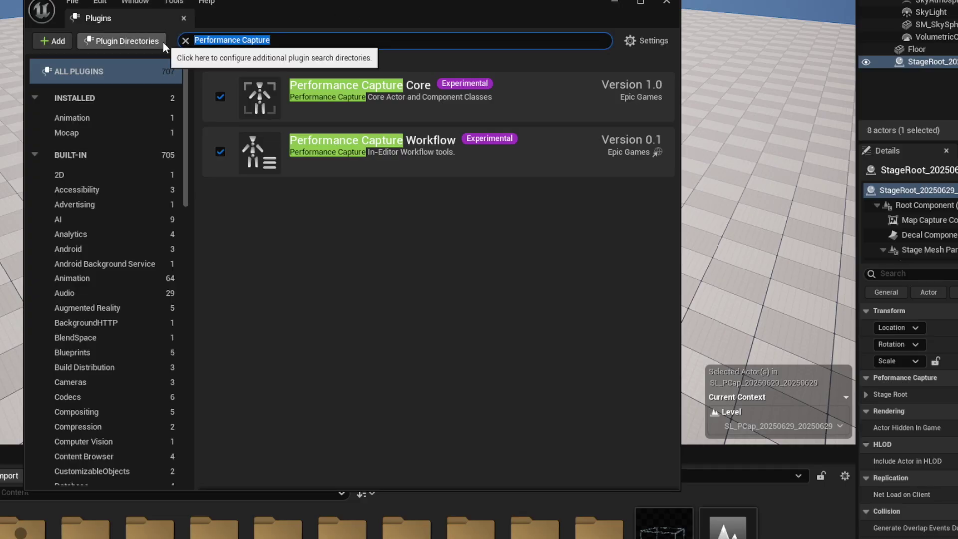
type("Vicon")
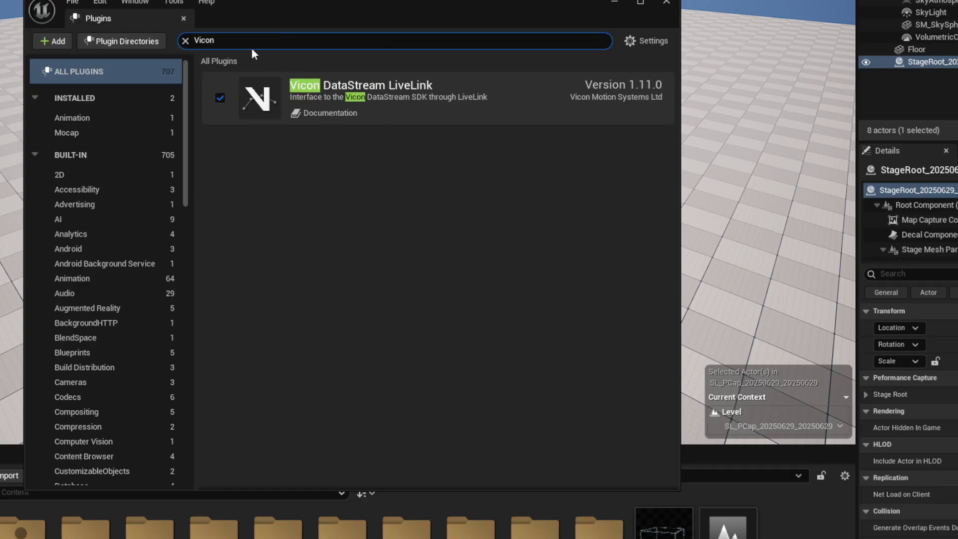
left_click_drag(238, 40, 192, 40)
type("LiveLi")
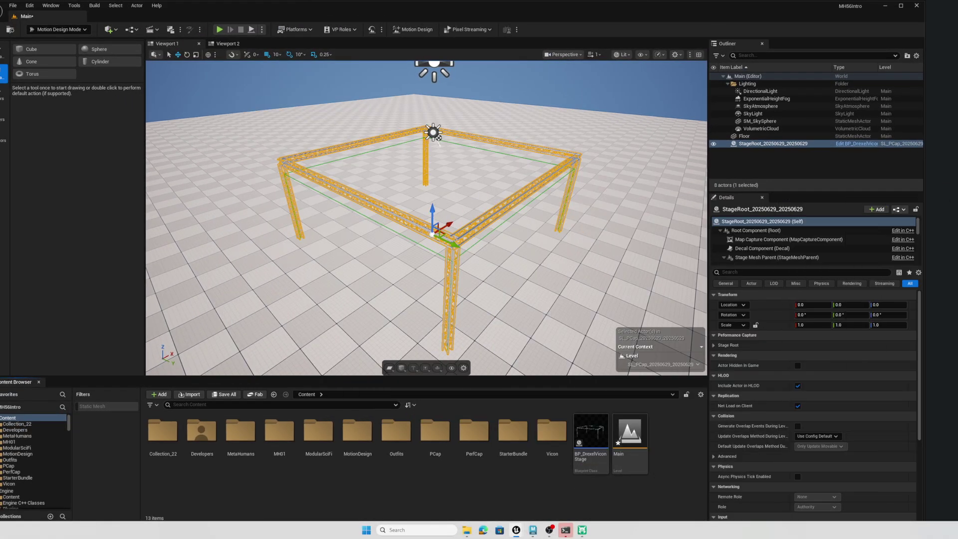
- Start PERFCAP_T9_mcp playback in Shogun Post, then drag its window off to the left
left_click(582, 530)
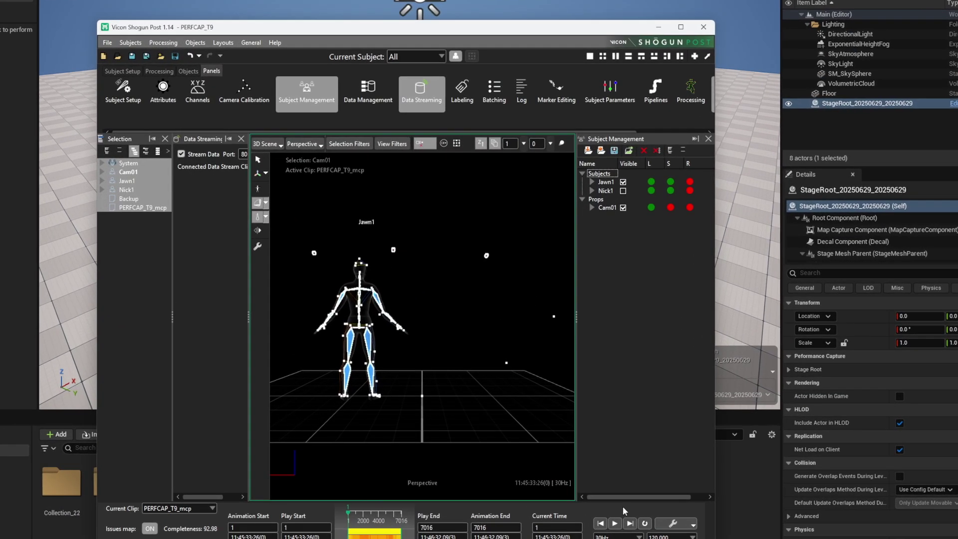
left_click(614, 523)
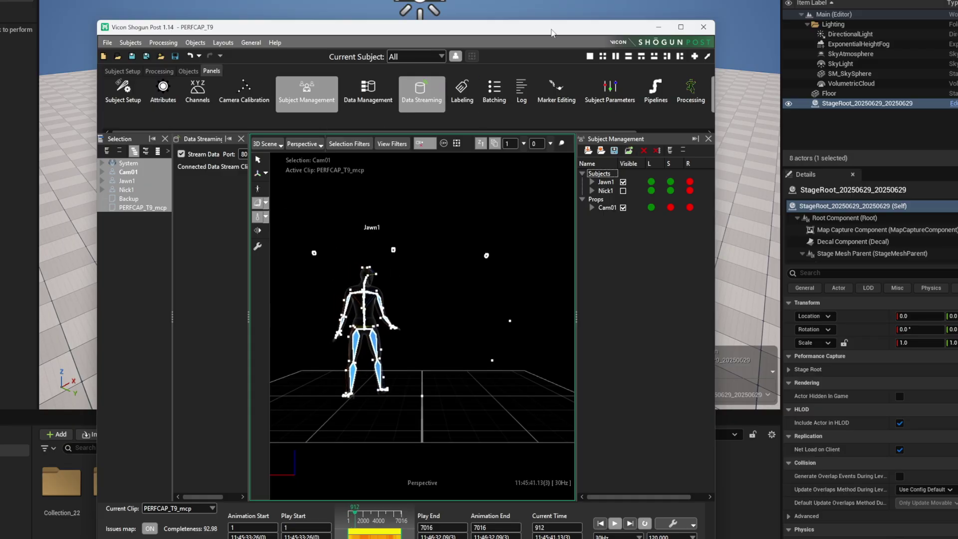
left_click_drag(552, 33, 40, 20)
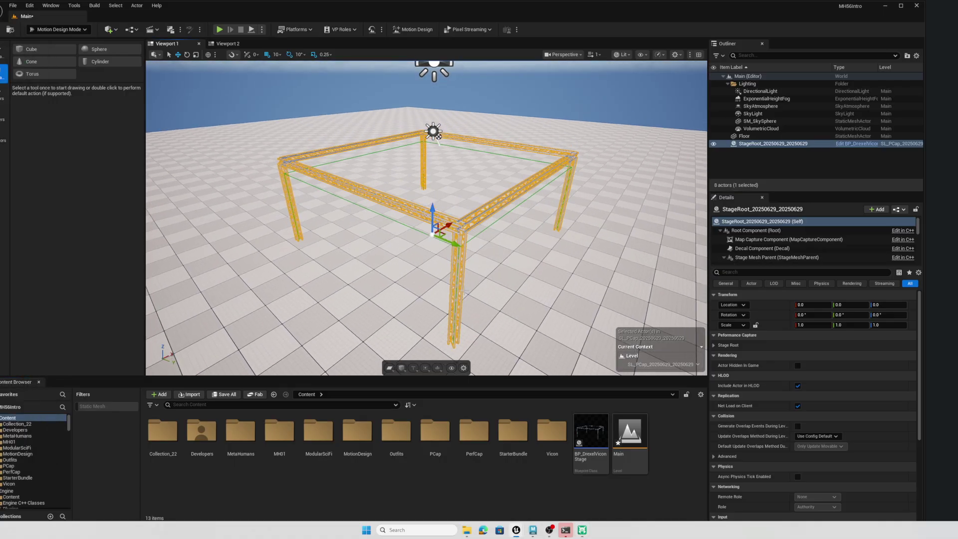
- Orbit around the truss stage, then browse to and open the empty Vicon content folder
left_click_drag(464, 292, 501, 250, "alt")
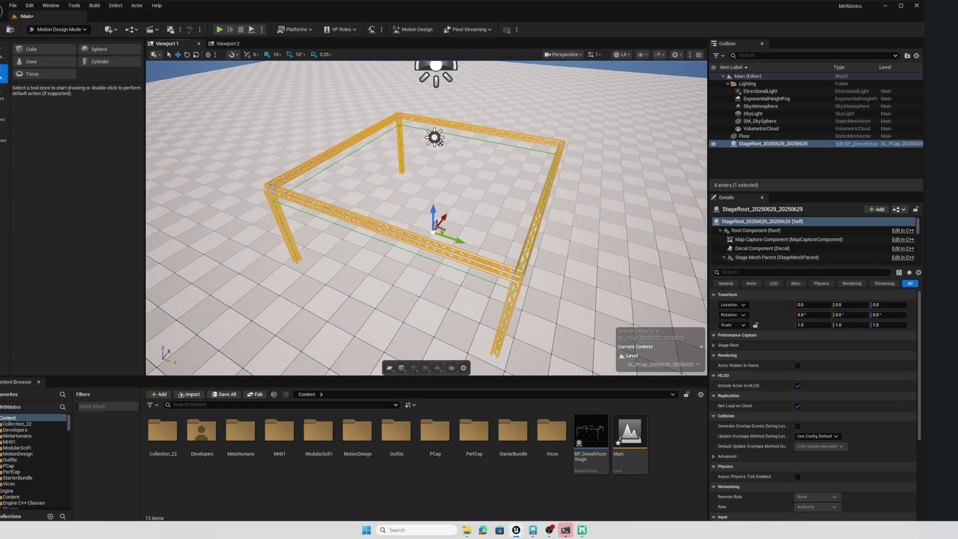
left_click_drag(585, 275, 528, 247, "alt")
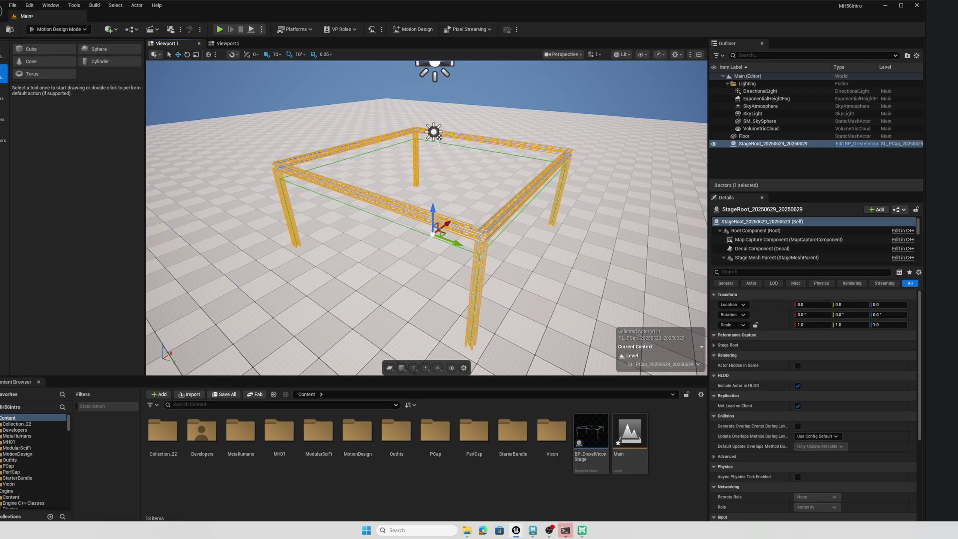
key("ctrl+b")
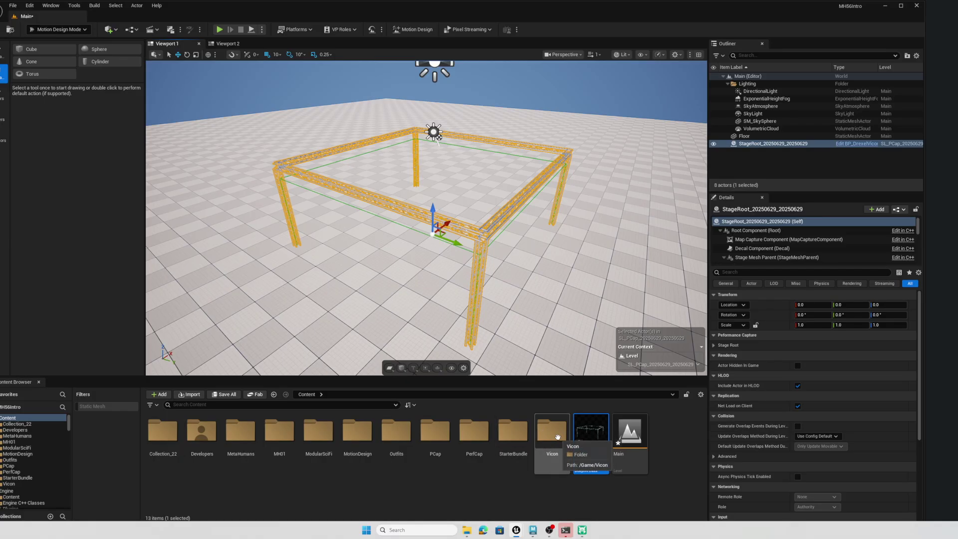
double_click(557, 434)
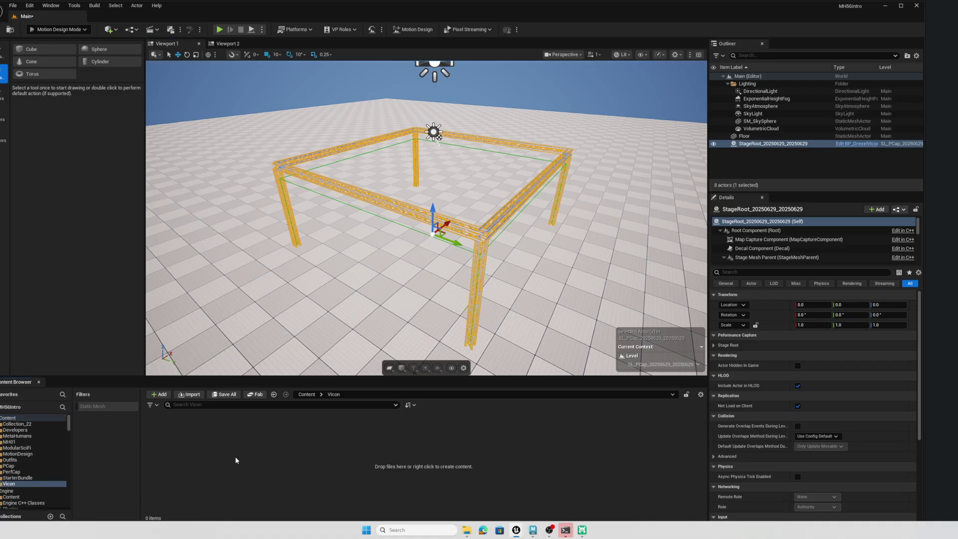
- Choose Import to Current Folder and open ViconActor.fbx from Downloads for import
right_click(259, 460)
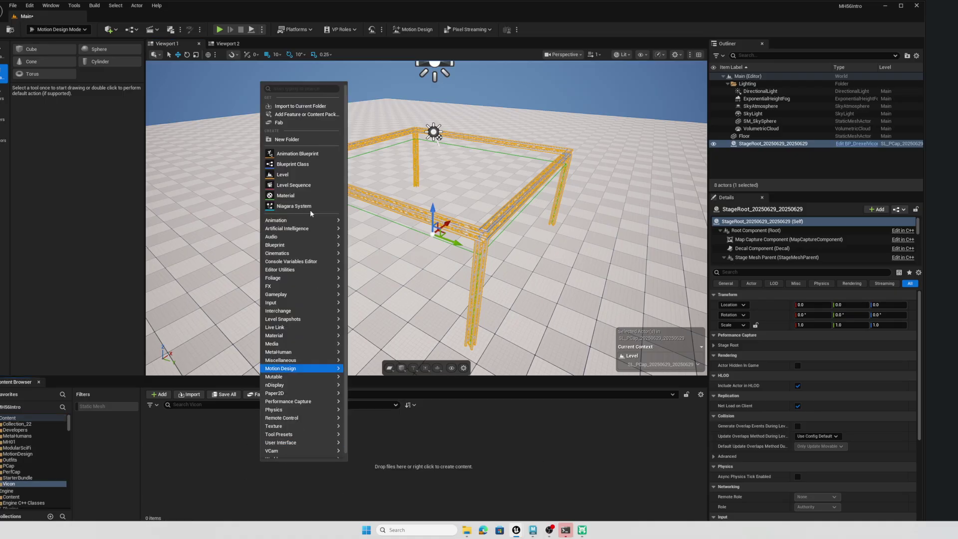
left_click(288, 109)
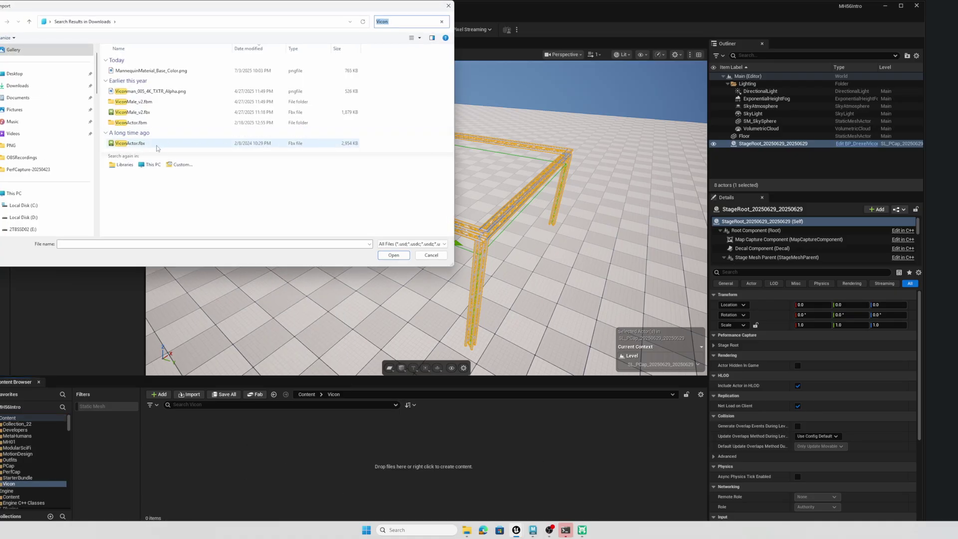
left_click(137, 146)
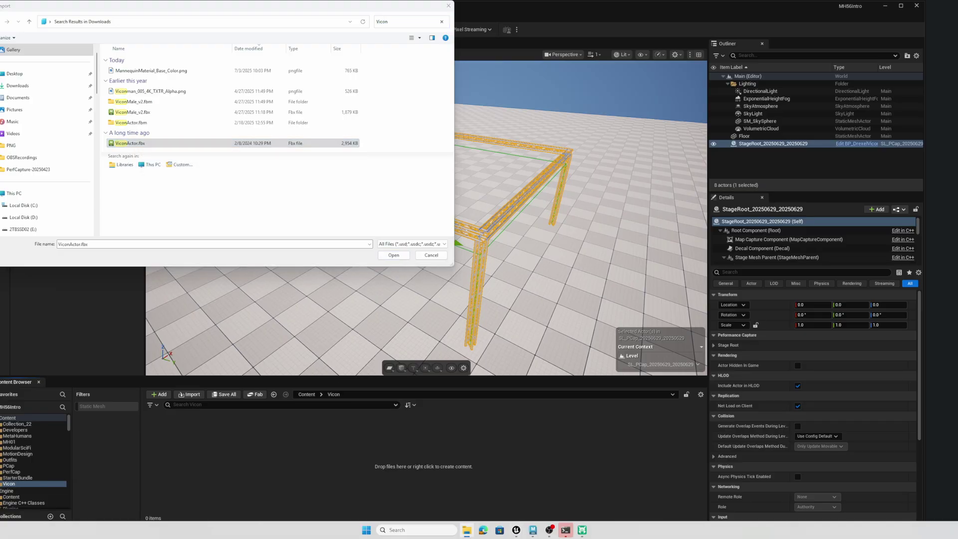
left_click_drag(955, 391, 499, 133)
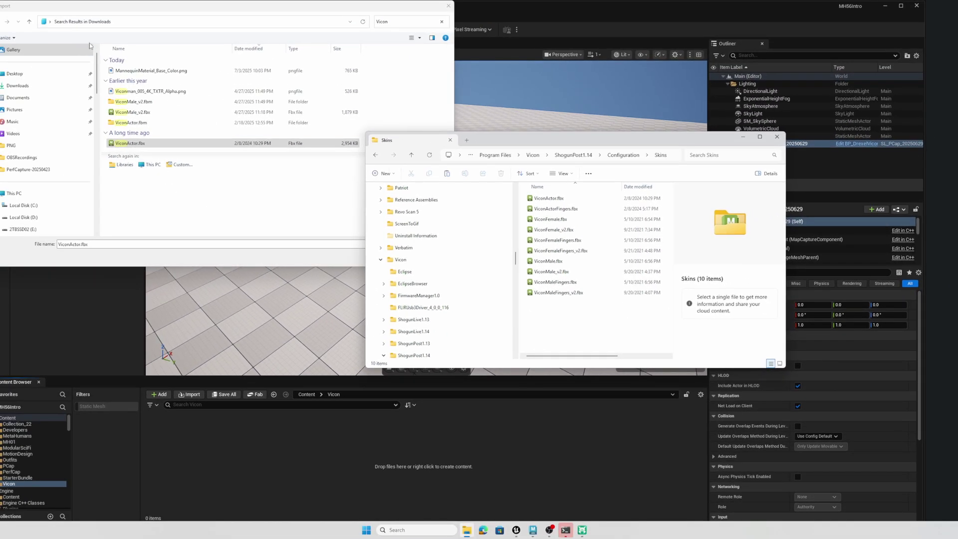
left_click(777, 137)
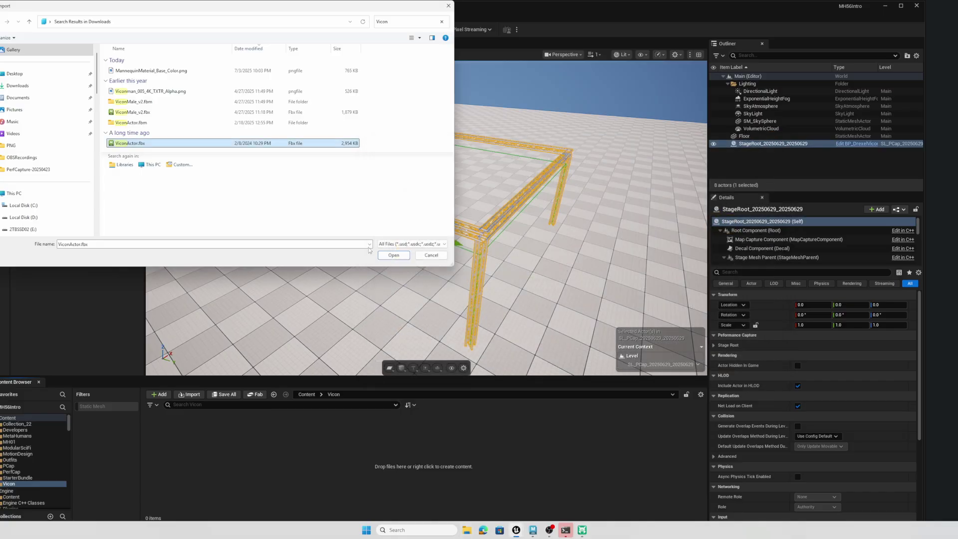
left_click(394, 256)
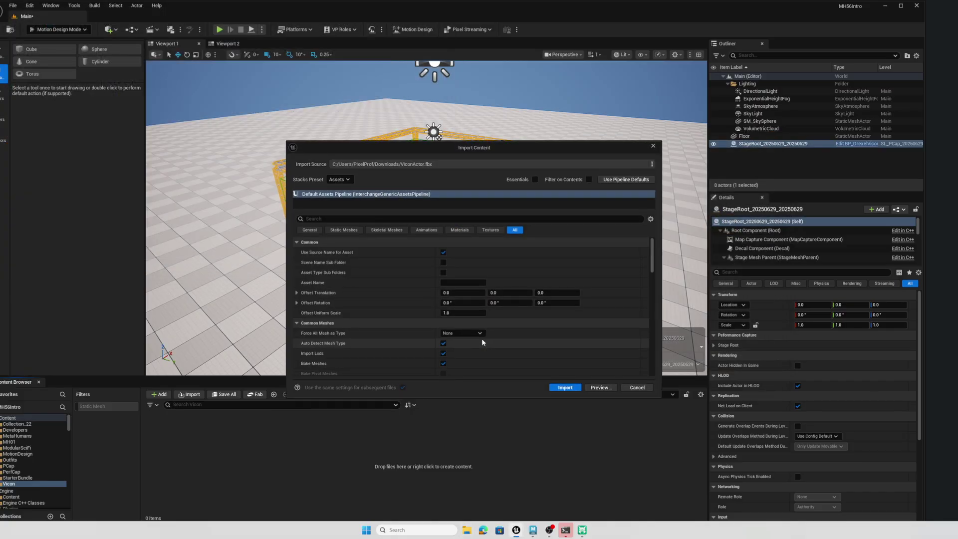
left_click(565, 387)
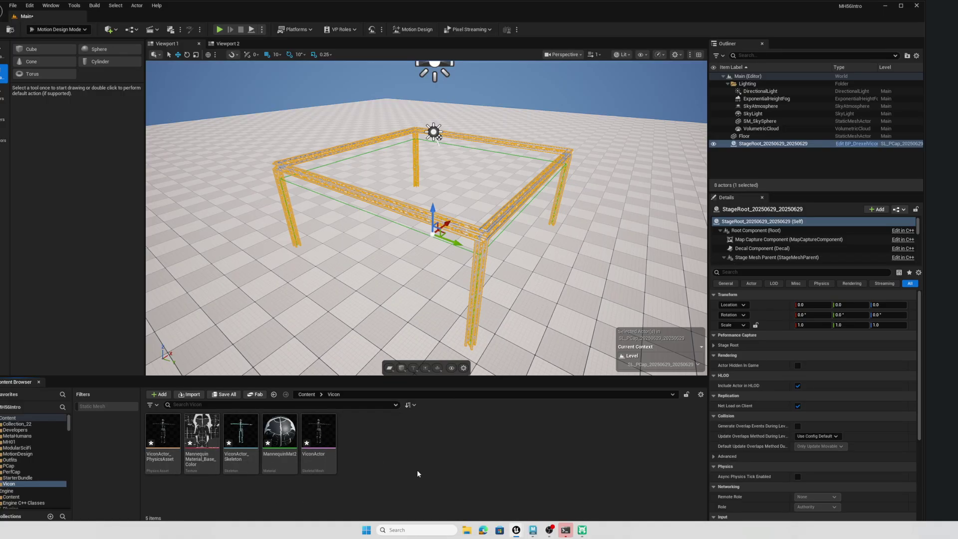
key("ctrl+shift+s")
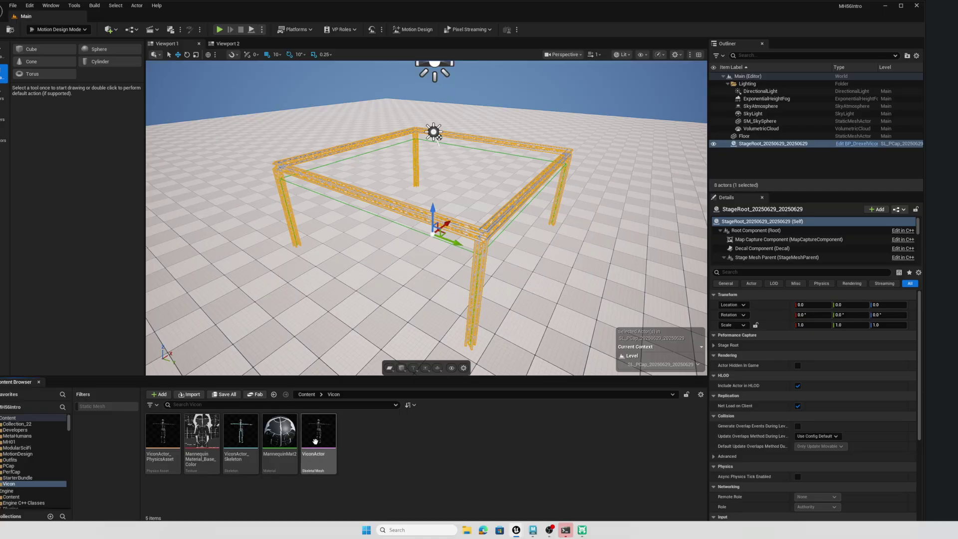
mouse_move(325, 438)
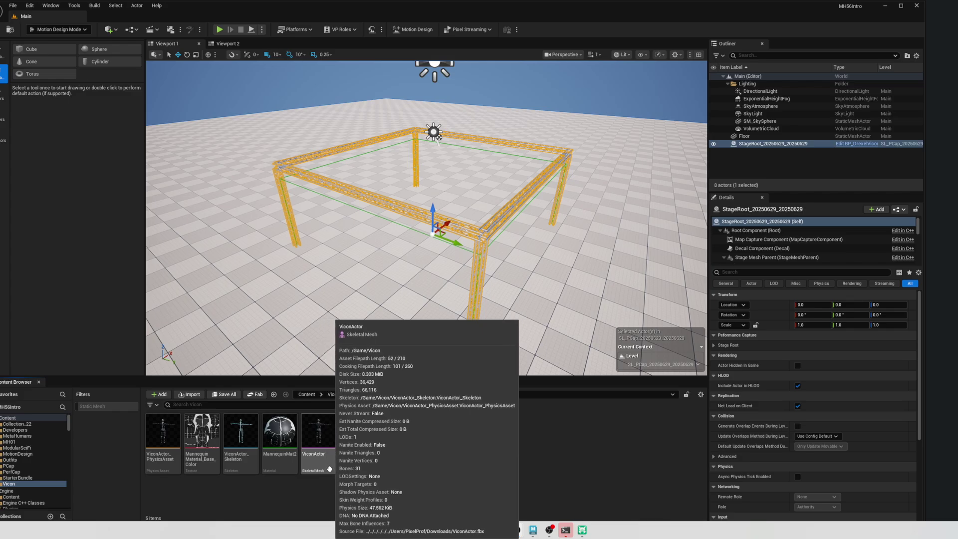
mouse_move(324, 456)
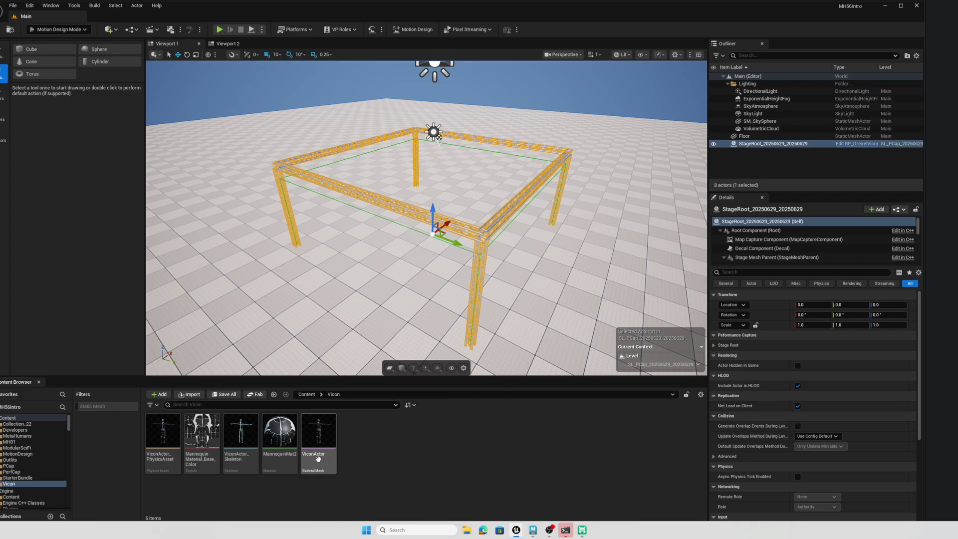
- Drop ViconActor into the level at location 0, 0, 0, then briefly check the Shogun Post stream
left_click_drag(319, 444, 326, 282)
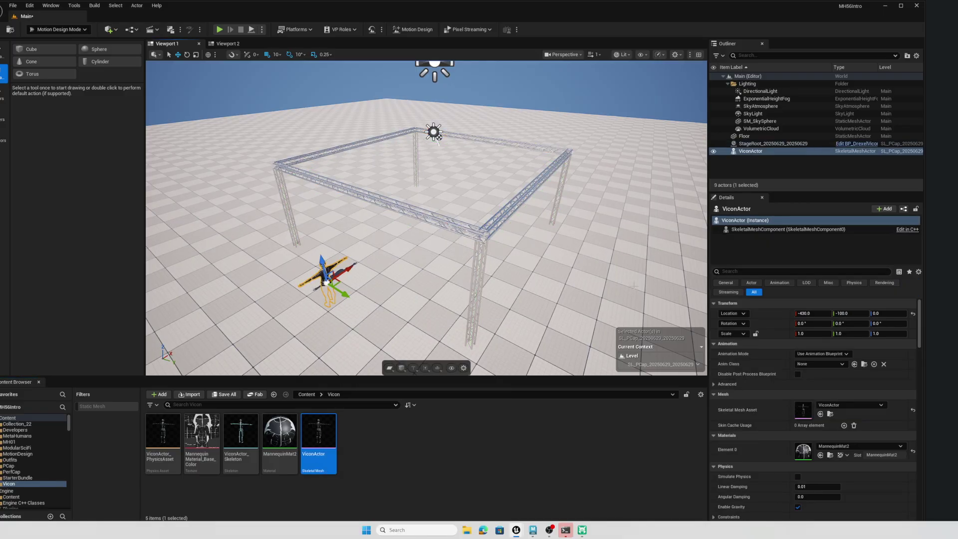
left_click(811, 313)
type("0")
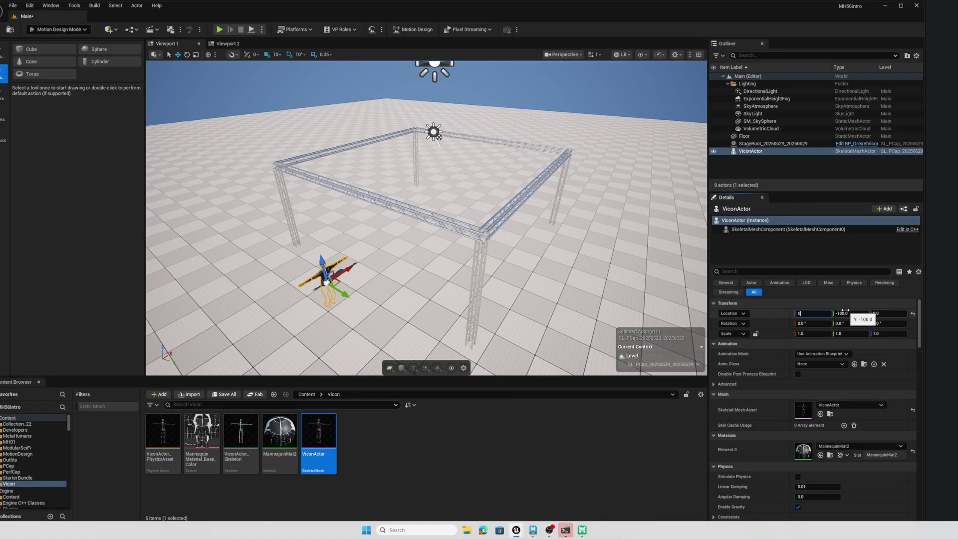
key("Tab")
type("0")
key("Tab")
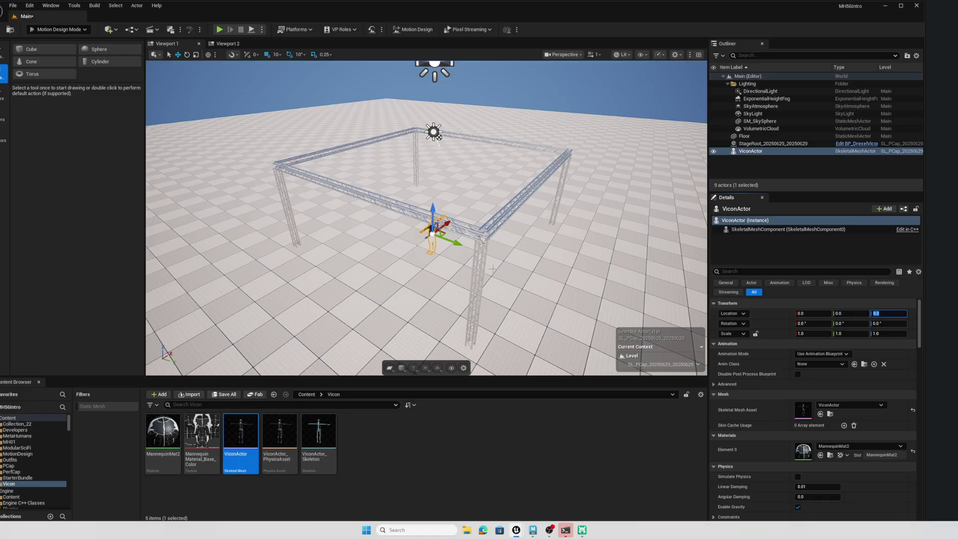
left_click(581, 530)
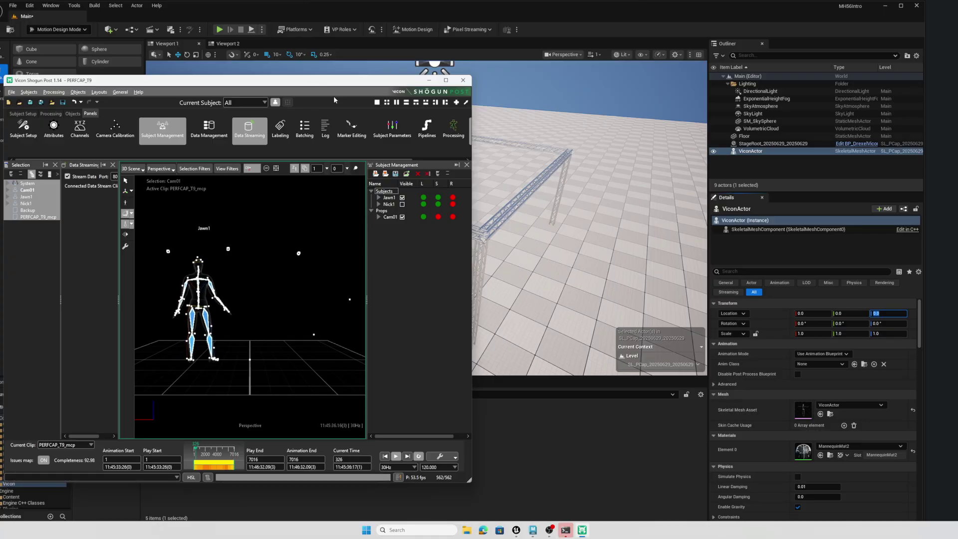
left_click(430, 80)
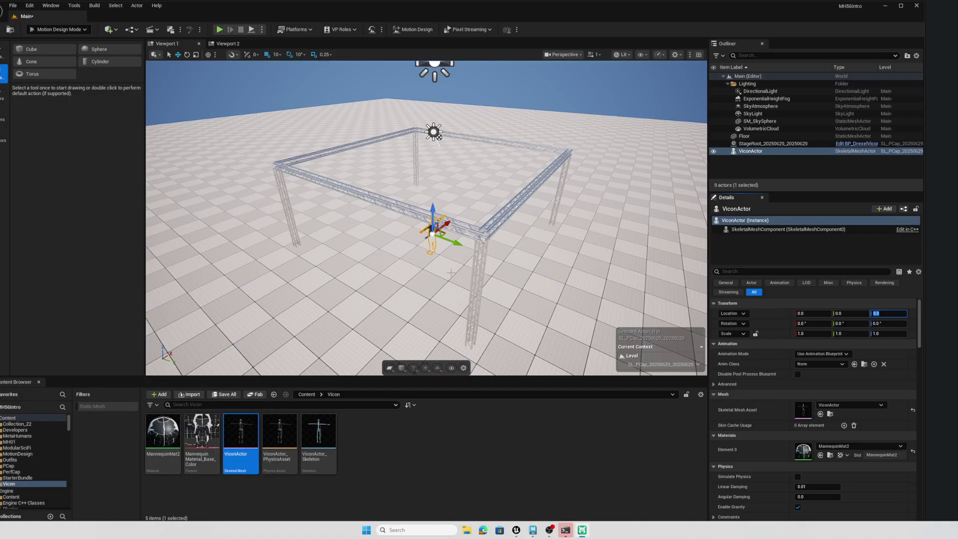
- Add a Vicon Data Stream Source at localhost:801 in the Live Link window, then close it
left_click(50, 5)
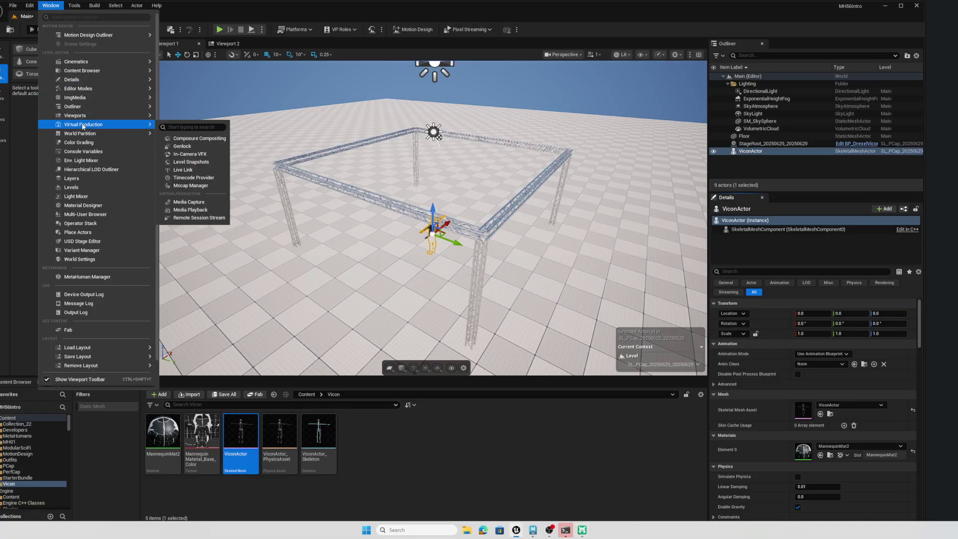
mouse_move(135, 137)
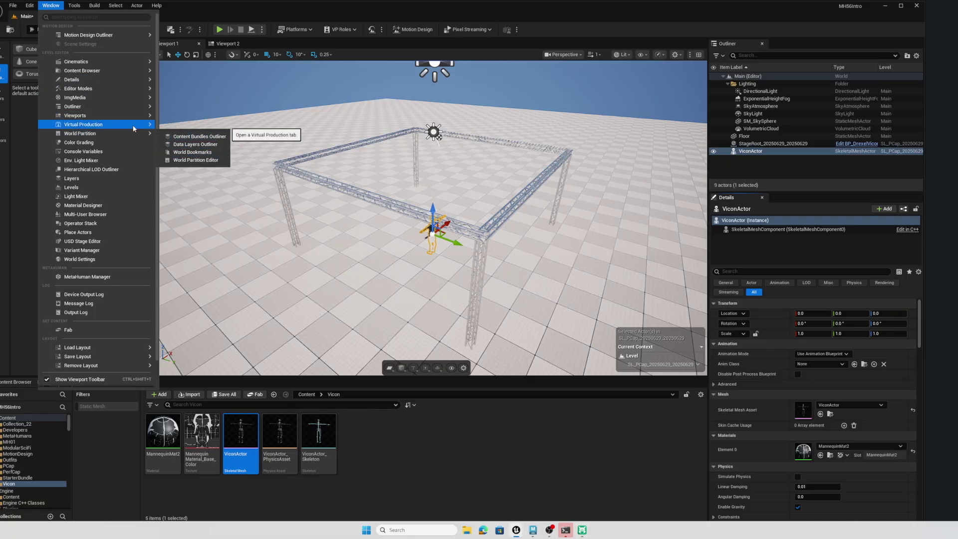
left_click(183, 170)
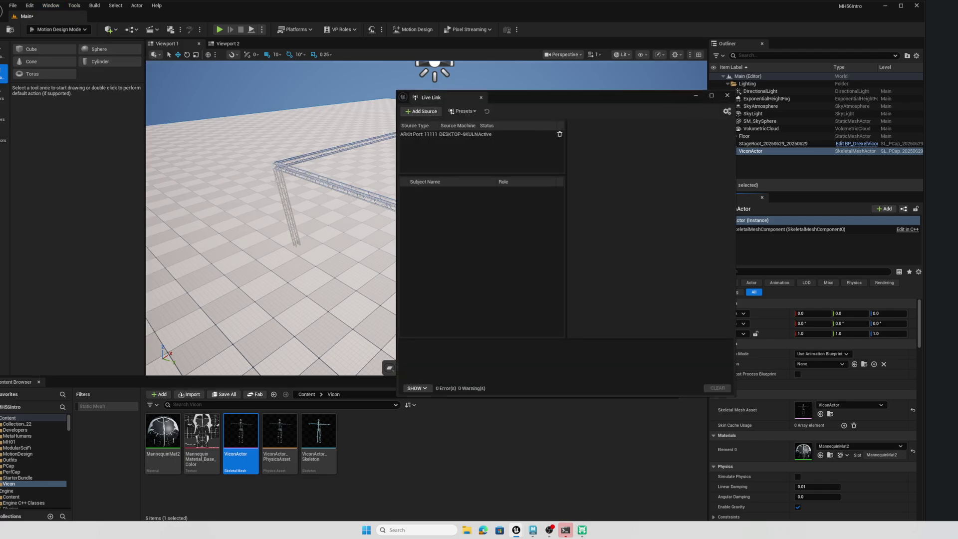
left_click(419, 112)
mouse_move(433, 210)
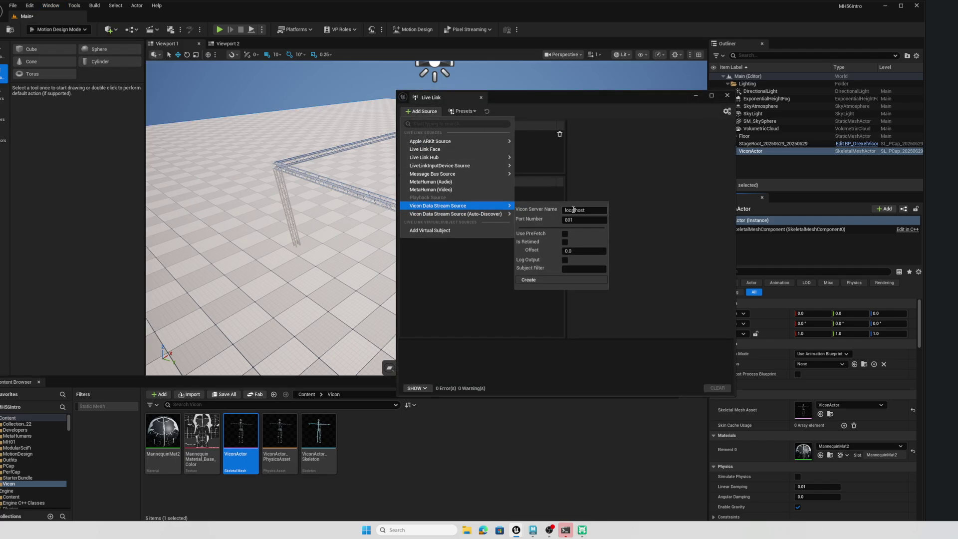
left_click(555, 281)
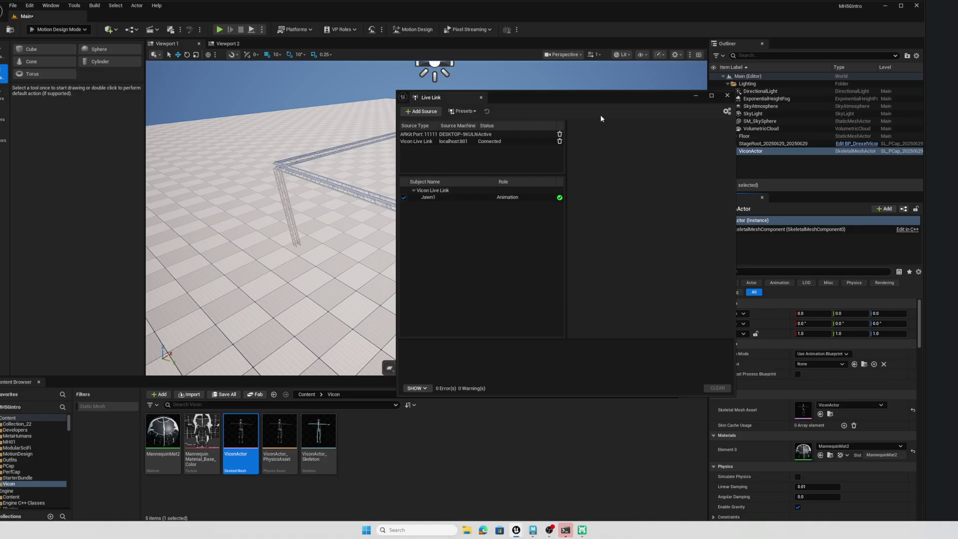
left_click(727, 95)
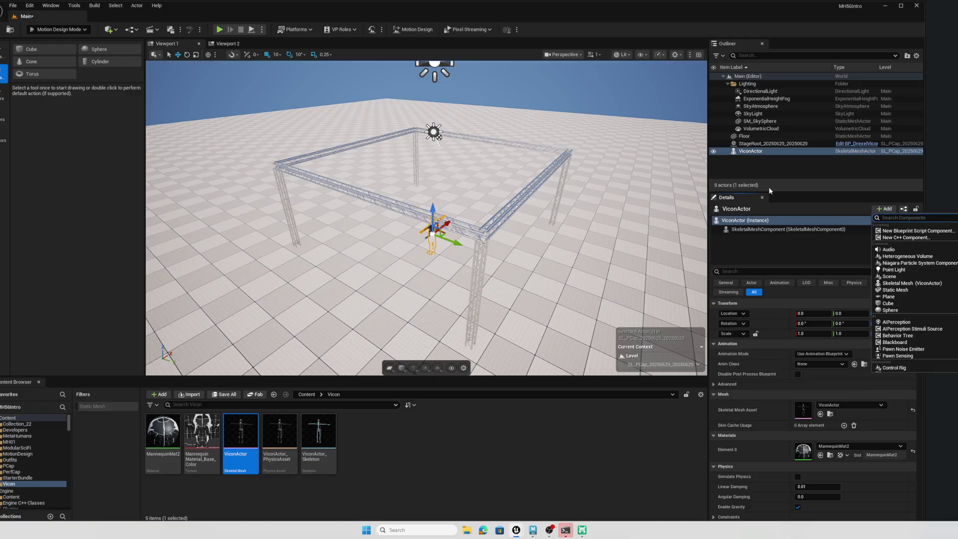
- Add a Performer Component named ViconJawn1 to ViconActor with Subject Name Jawn1
type("Perf")
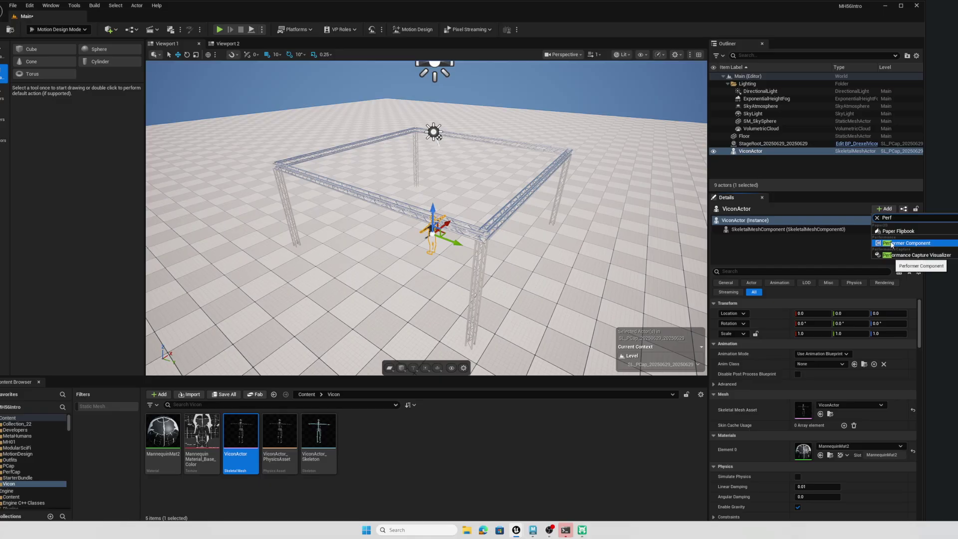
left_click(891, 244)
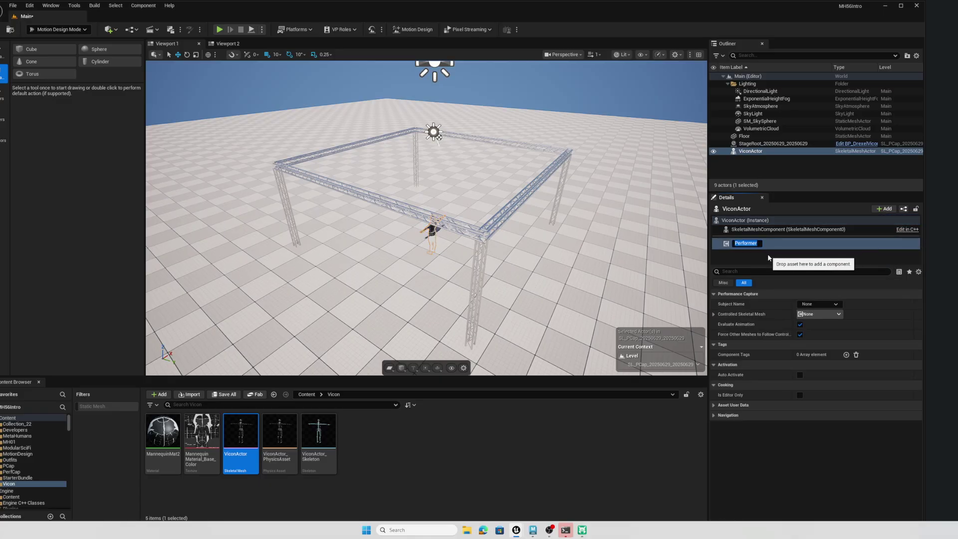
type("ViconJawn")
key("Return")
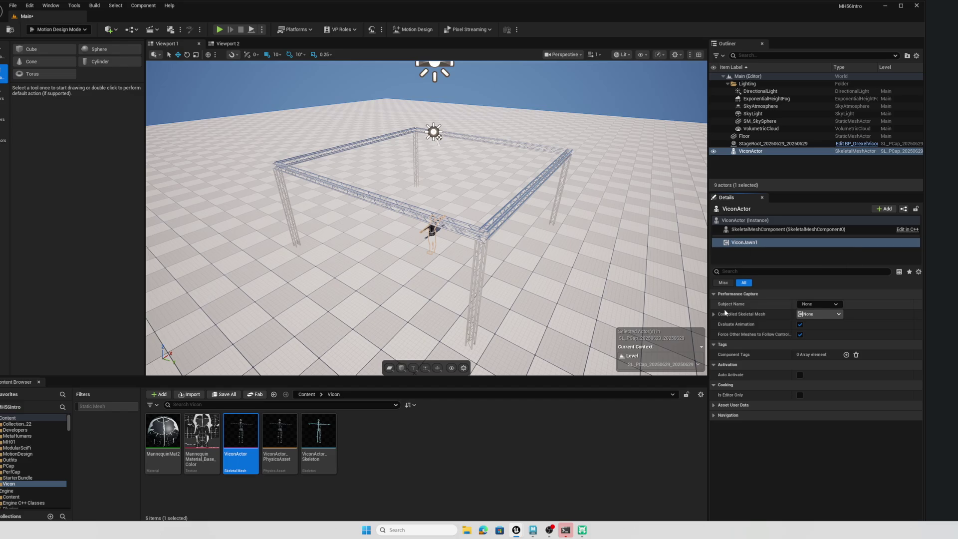
left_click(837, 304)
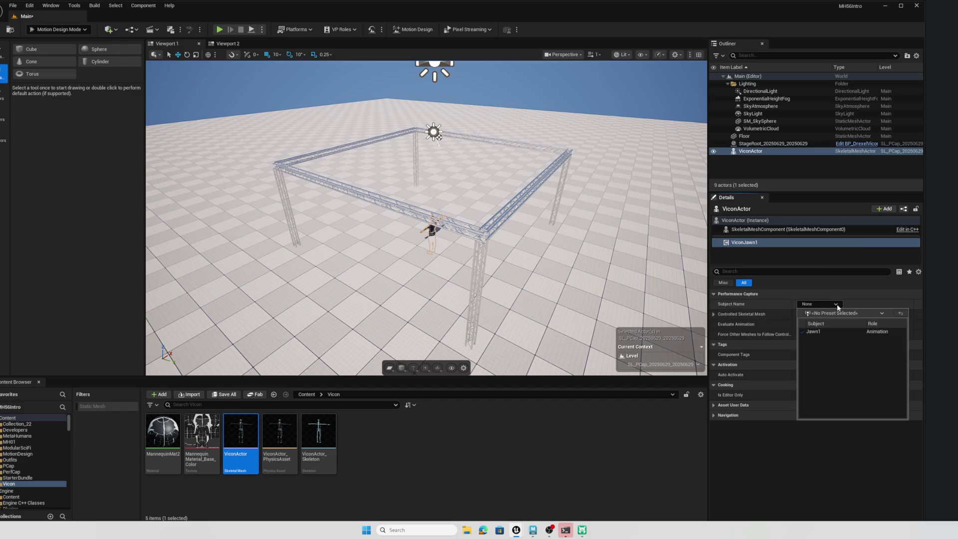
left_click(822, 329)
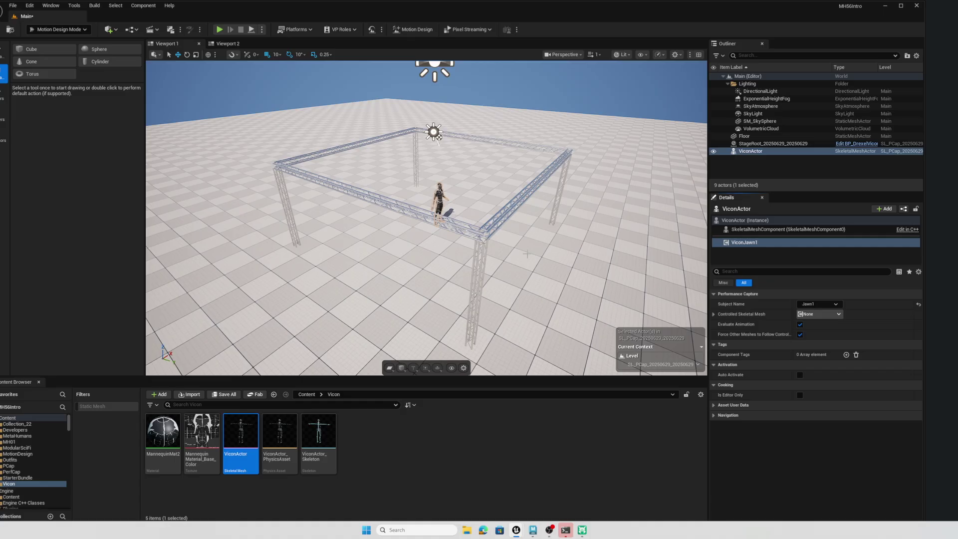
left_click(219, 30)
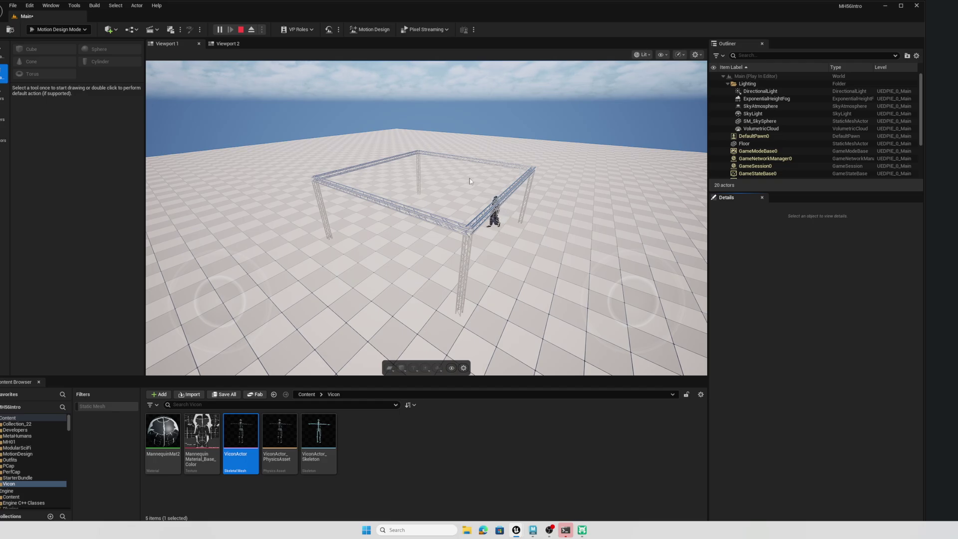
left_click(241, 31)
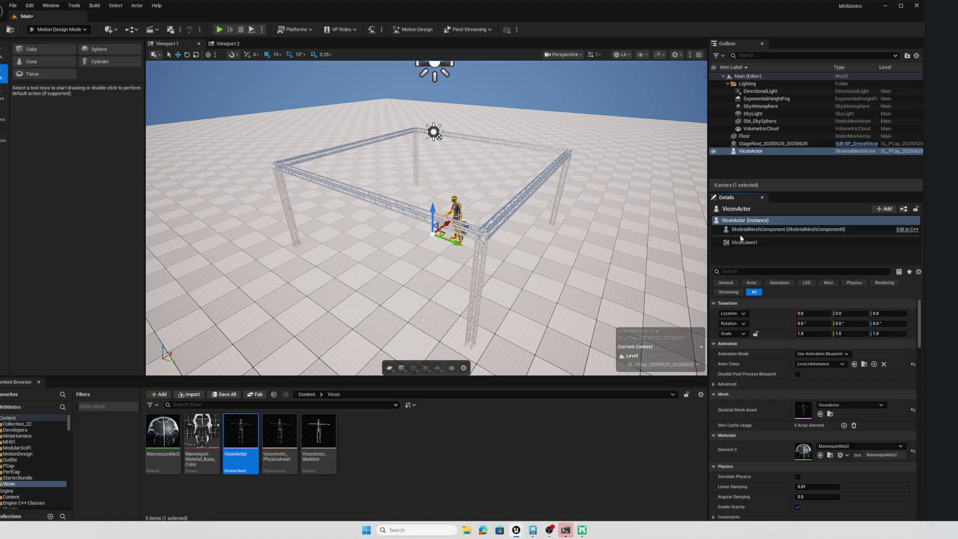
left_click(884, 209)
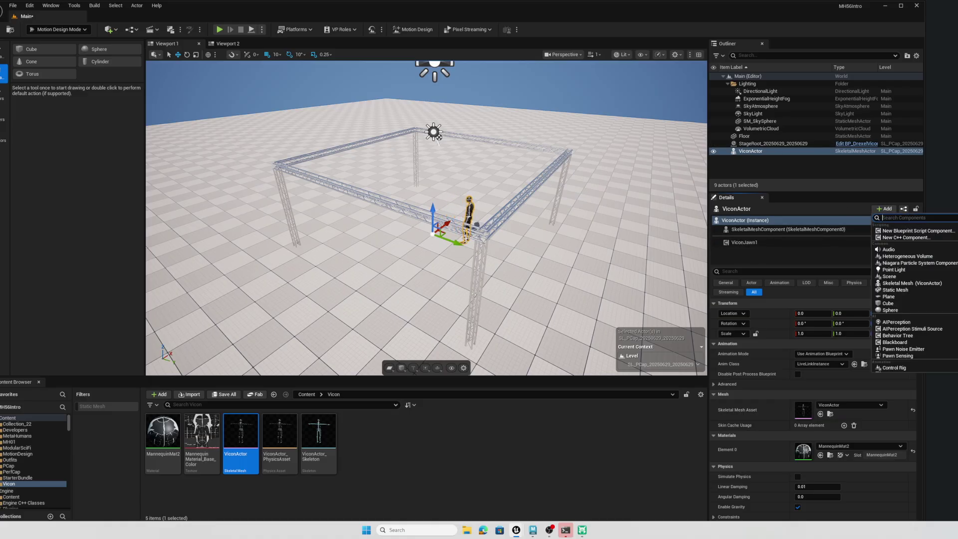
key("Escape")
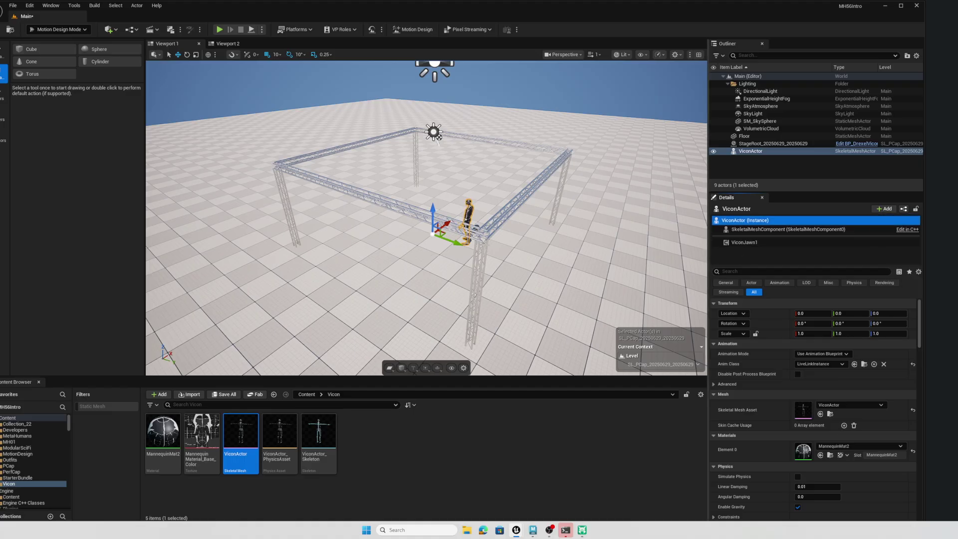